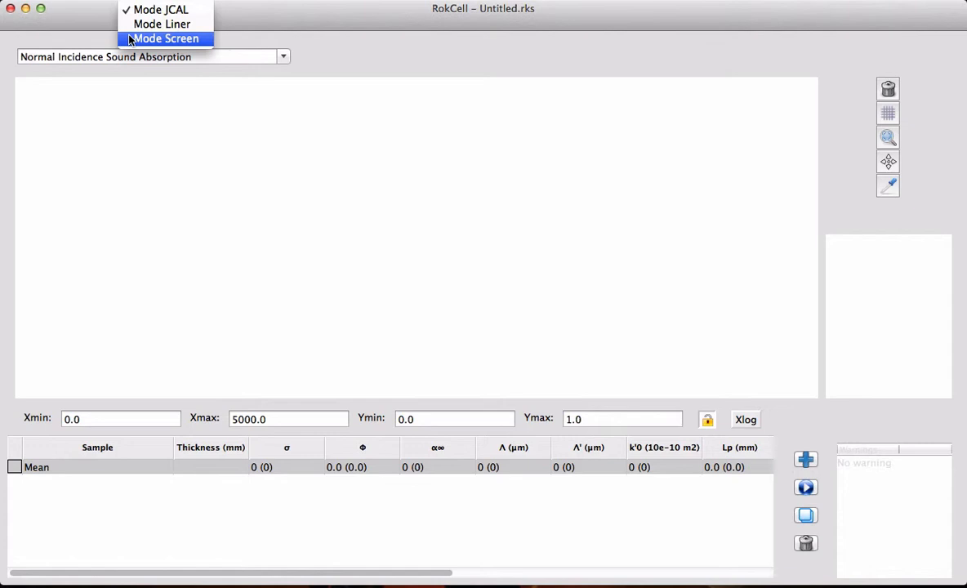
Step: Keep the JCAL mode active and import the measurement file i_a.rok from the tmp folder as a sample
left_click(130, 10)
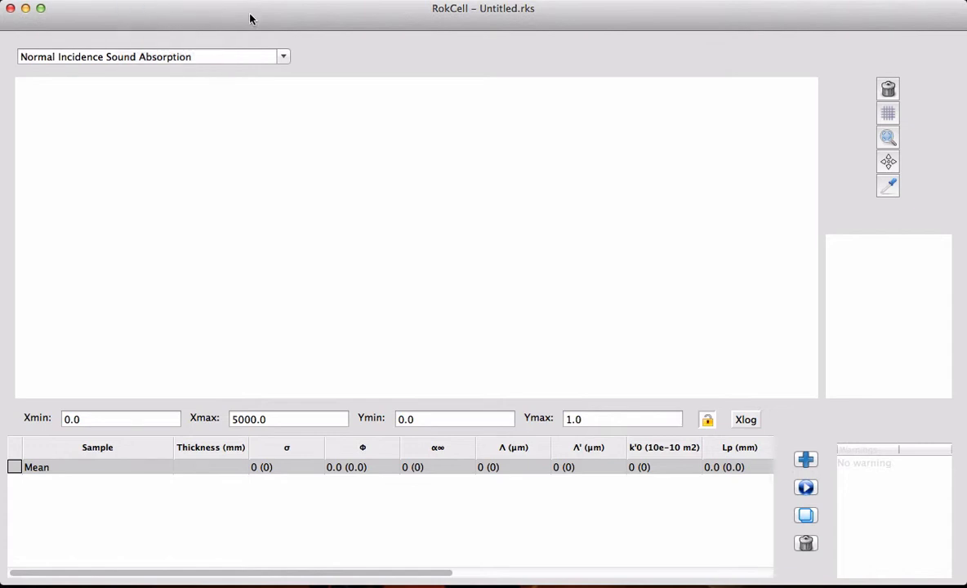
left_click(806, 459)
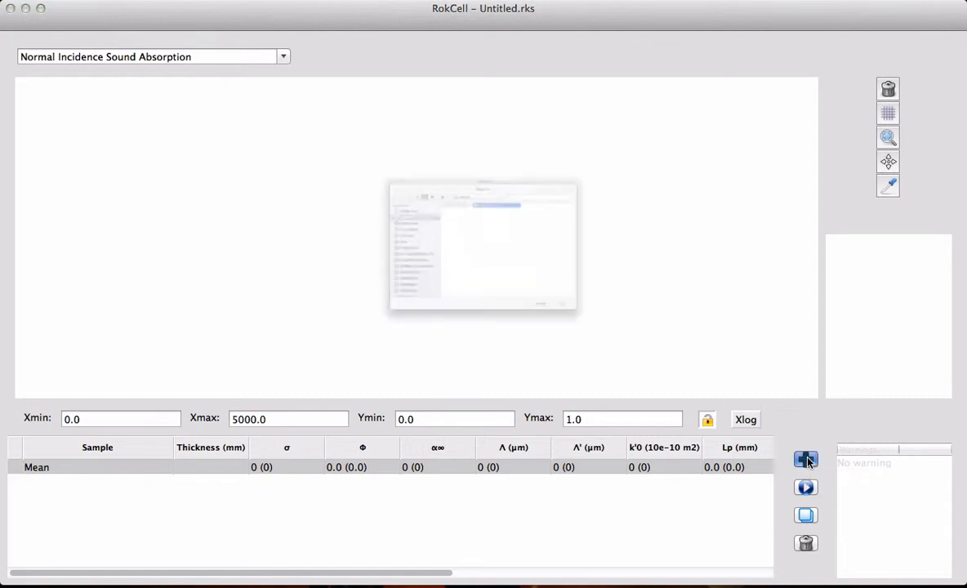
left_click(251, 237)
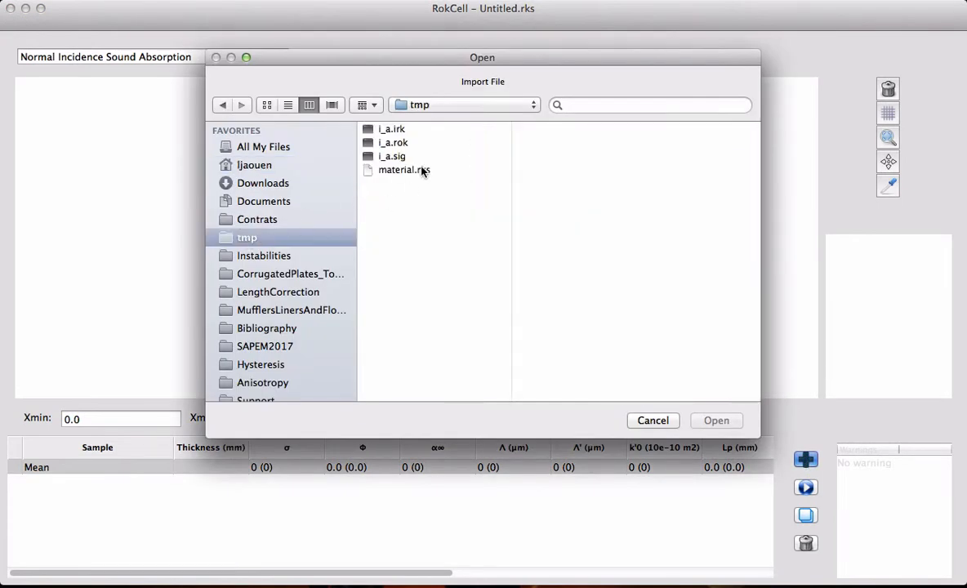
left_click(420, 143)
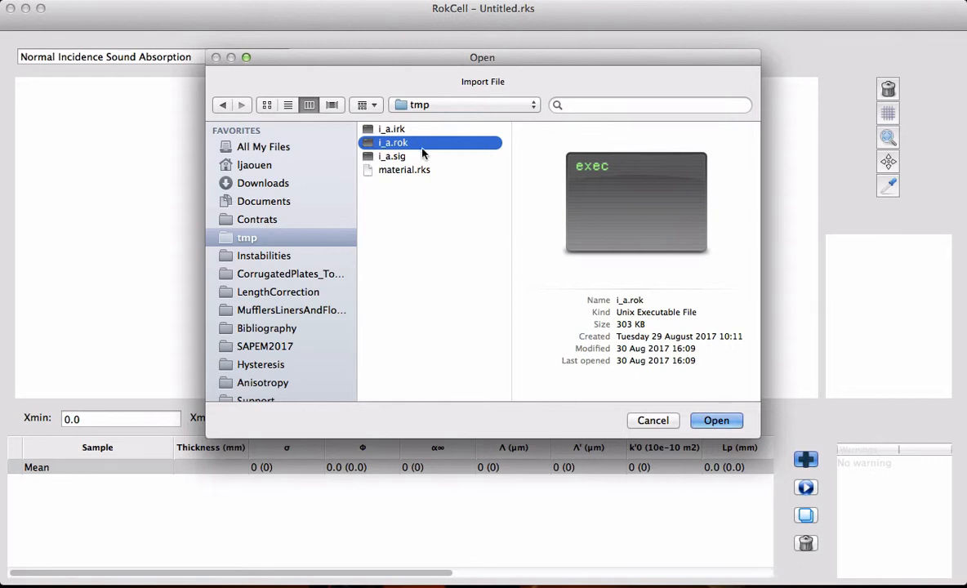
left_click(414, 157)
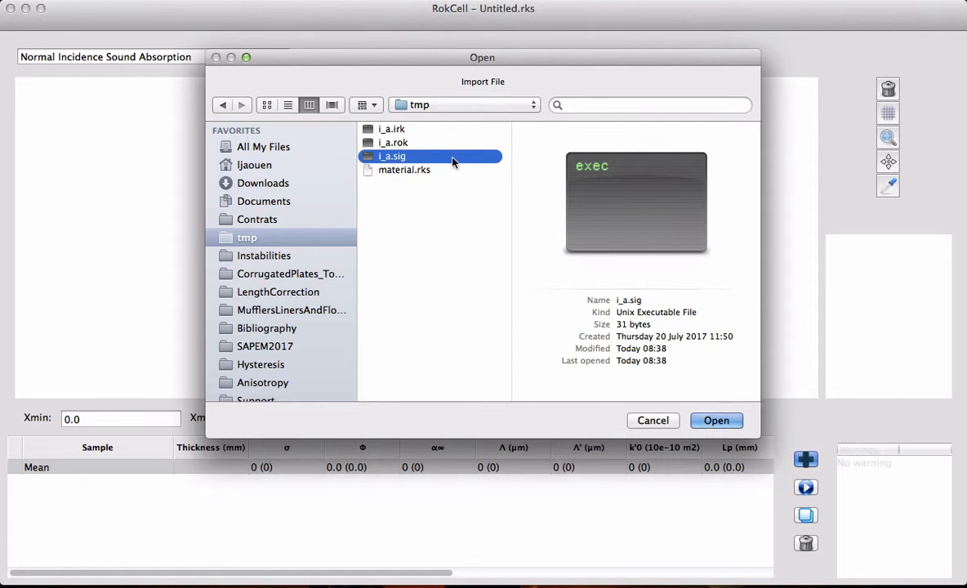
left_click(447, 173)
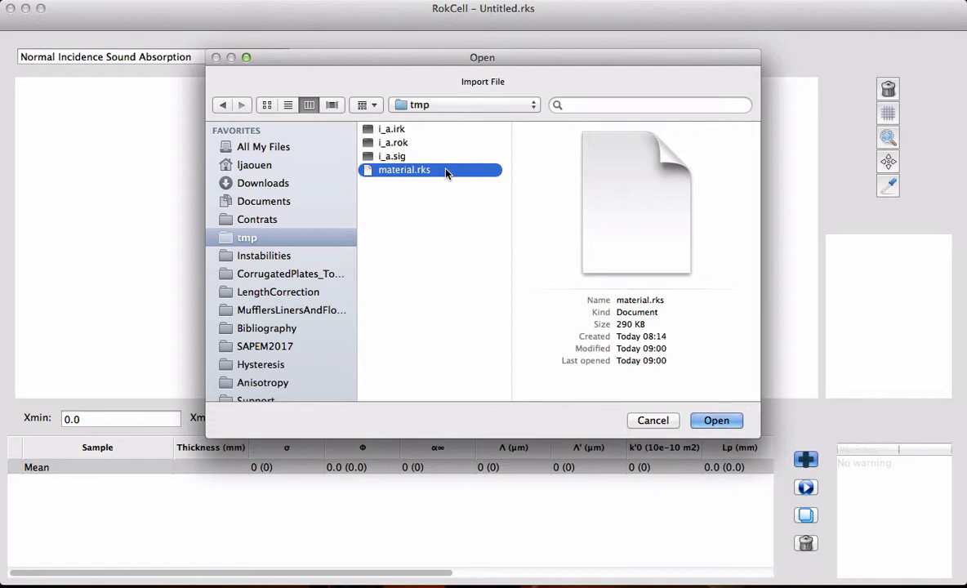
left_click(409, 143)
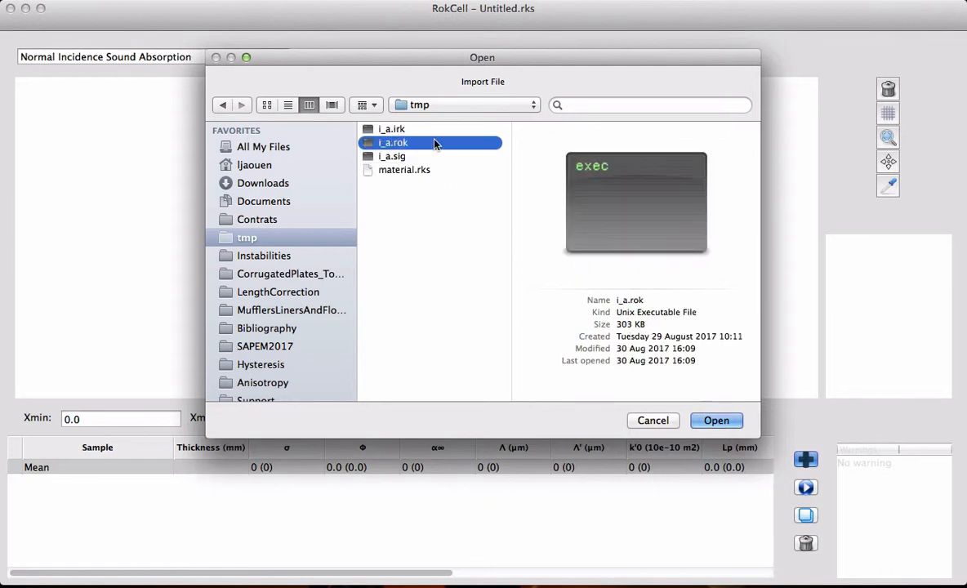
left_click(715, 421)
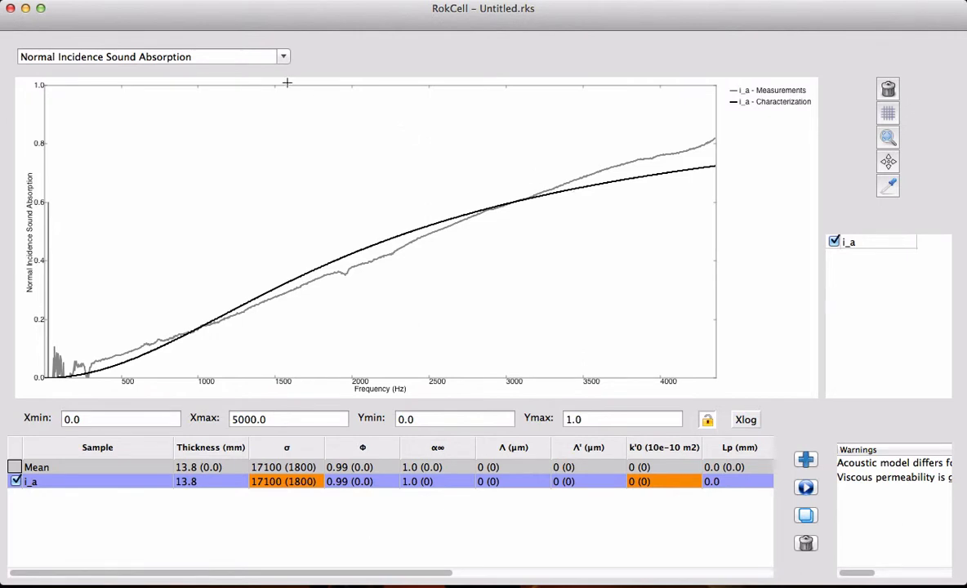
Step: Examine the sample's Normalized Surface Impedance (Zs/Zo) and Reflection coefficient (R) plots, and return to Normal Incidence Sound Absorption
left_click(283, 57)
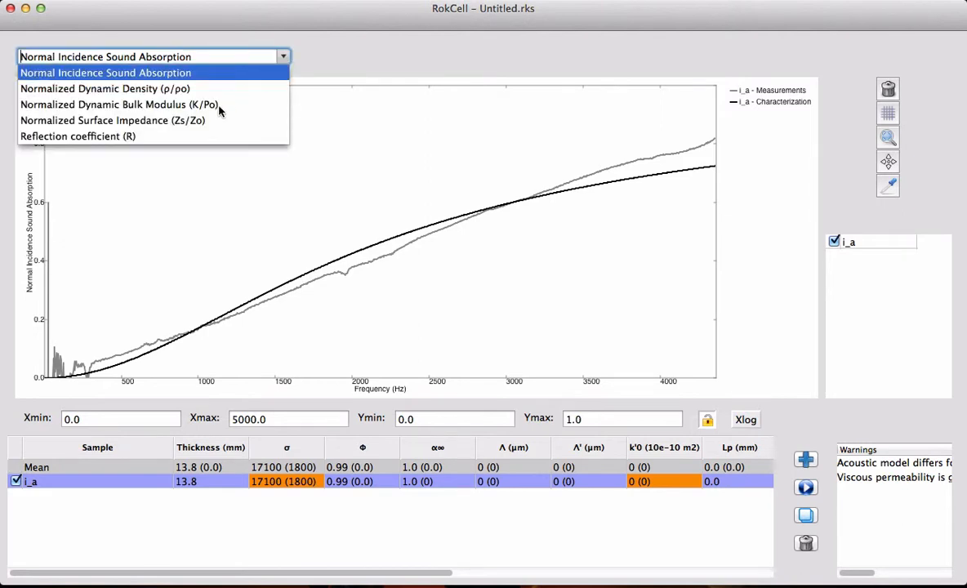
left_click(203, 122)
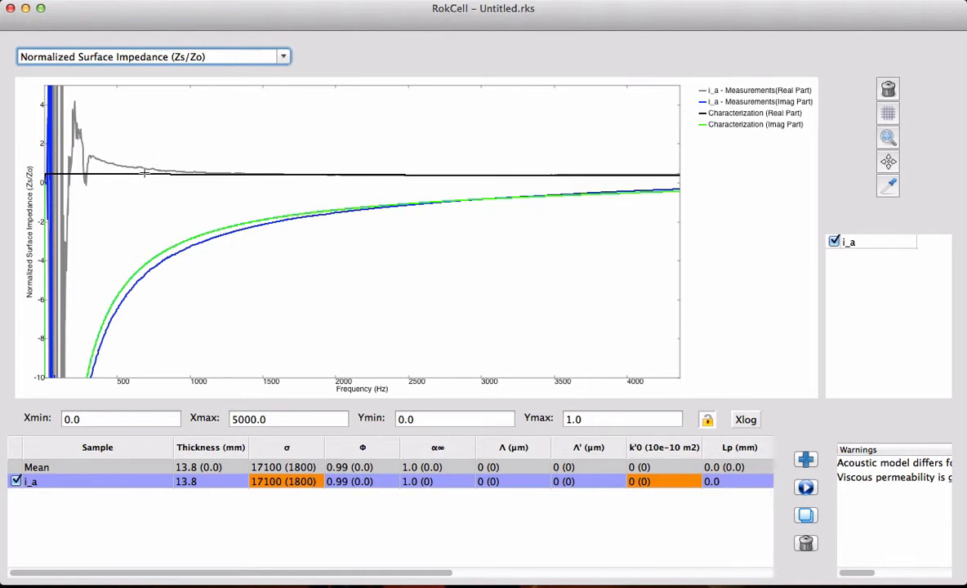
left_click(270, 52)
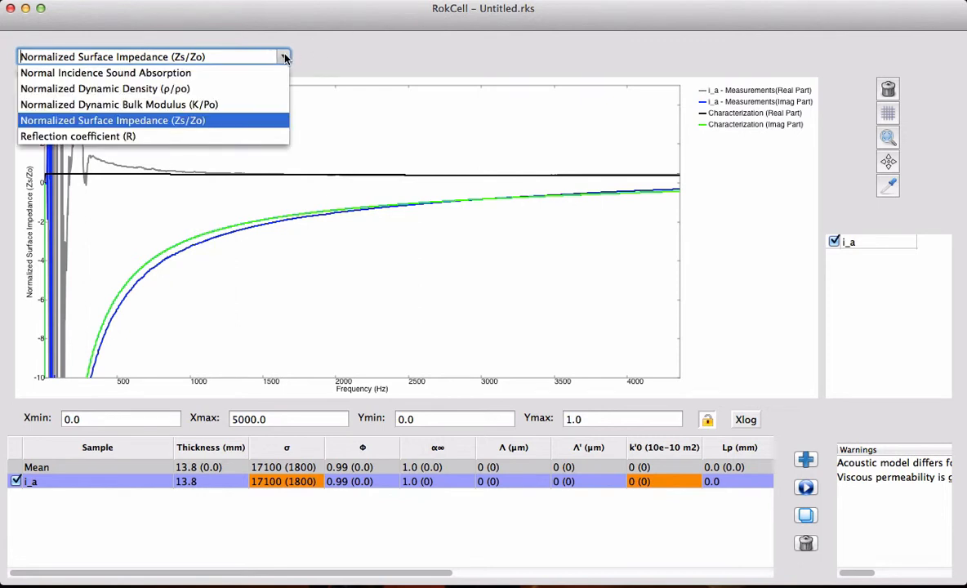
left_click(190, 133)
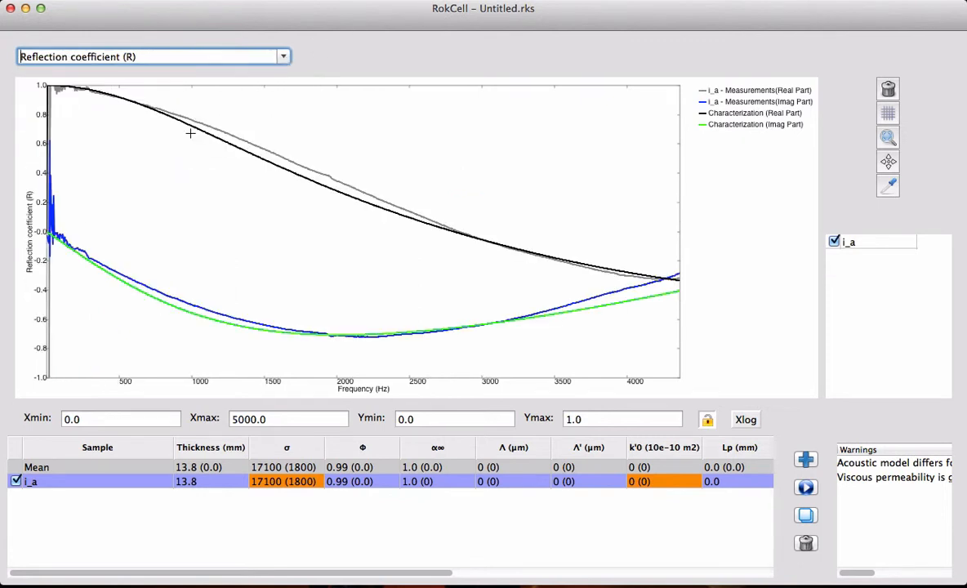
left_click(281, 55)
left_click(243, 74)
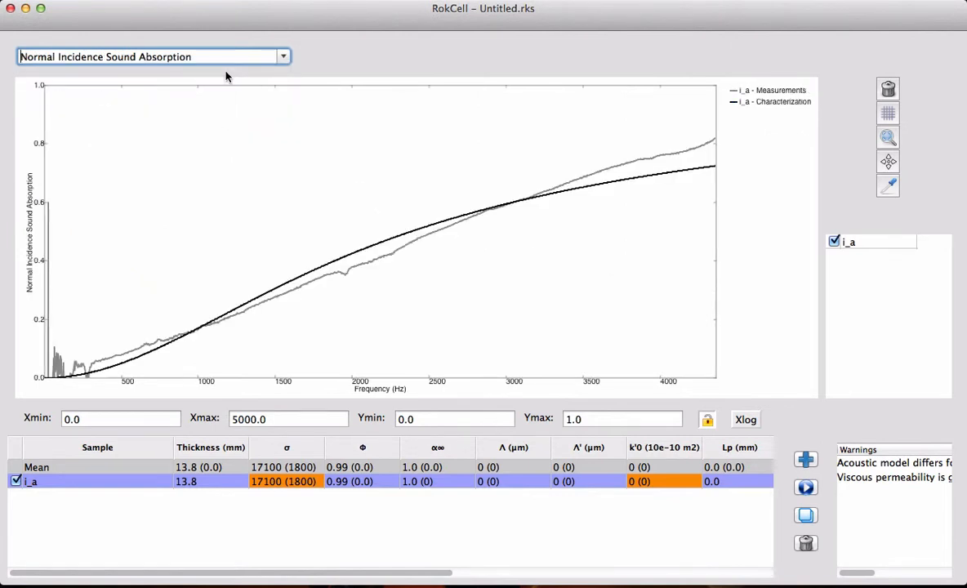
Step: Open sample i_a for characterization and review its atmospheric parameters without changing them
double_click(445, 484)
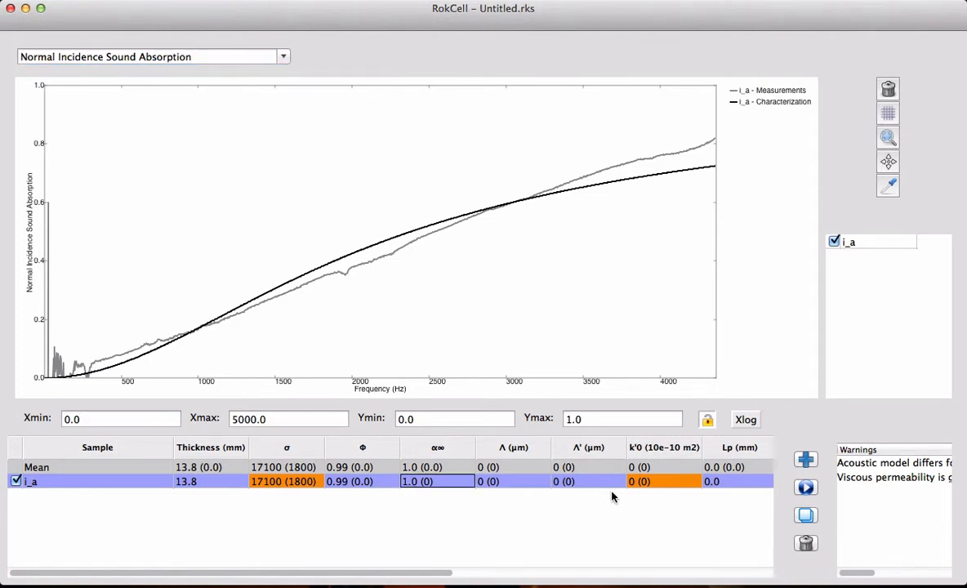
left_click(809, 489)
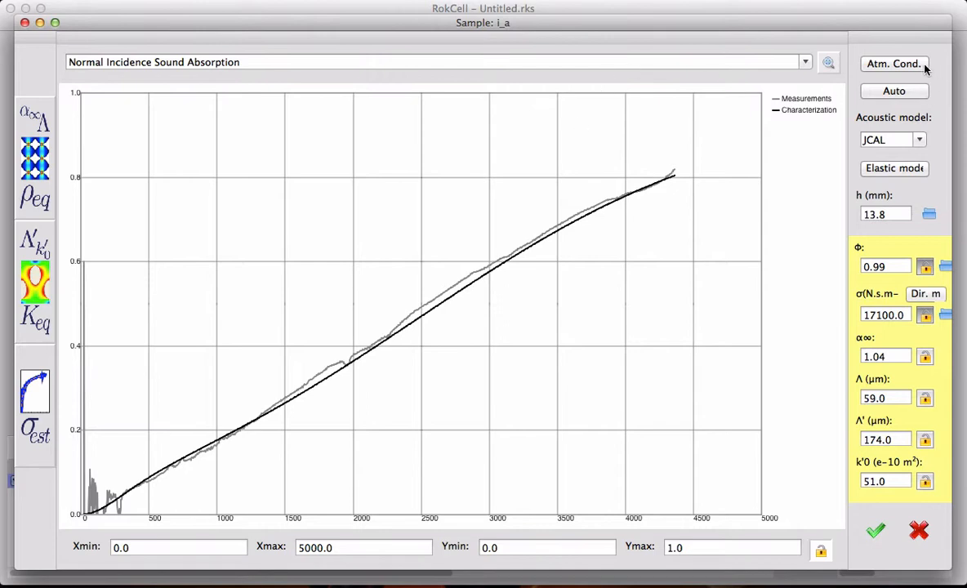
left_click(891, 64)
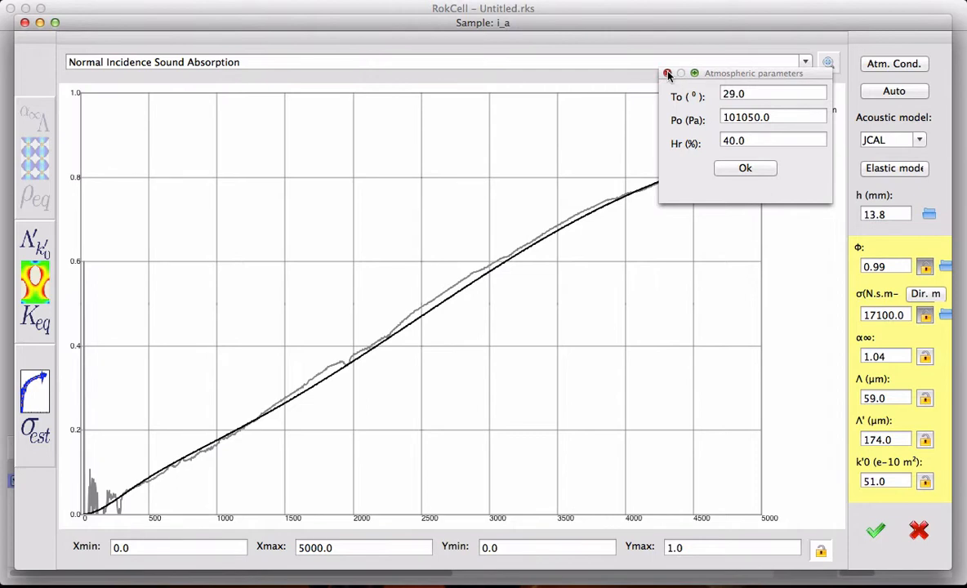
left_click(667, 74)
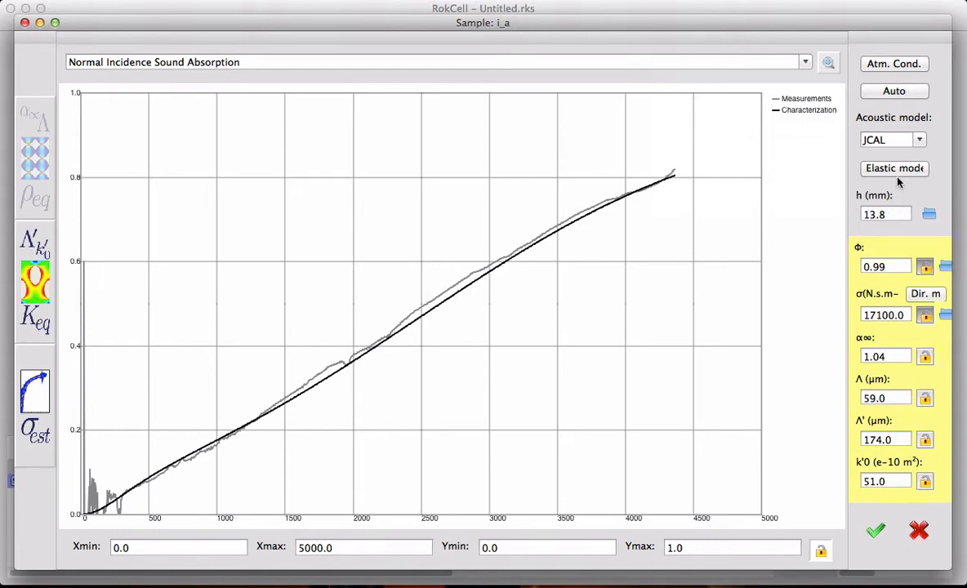
Step: Review the available acoustic models and the elastic frame models of the sample, keeping JCAL and rigid
left_click(919, 140)
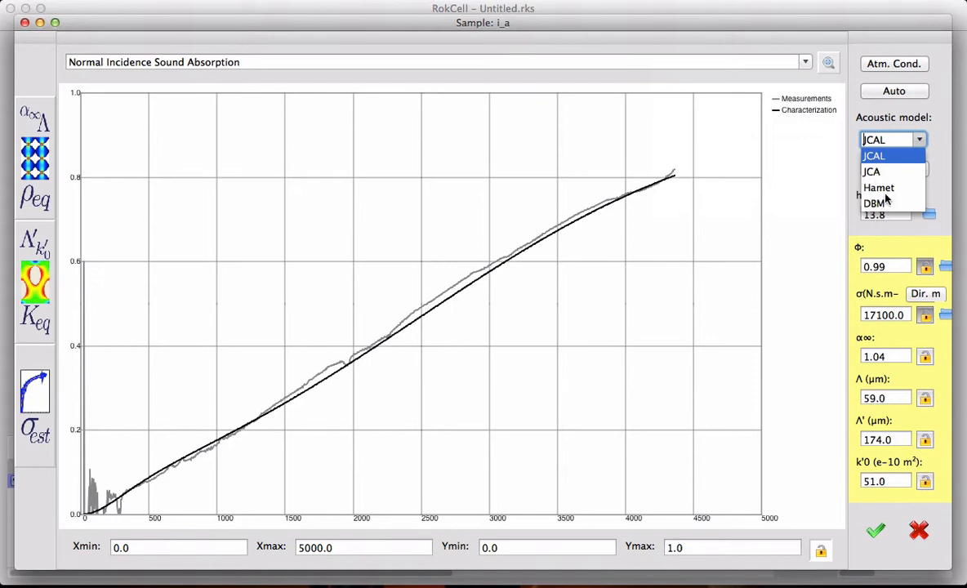
left_click(919, 140)
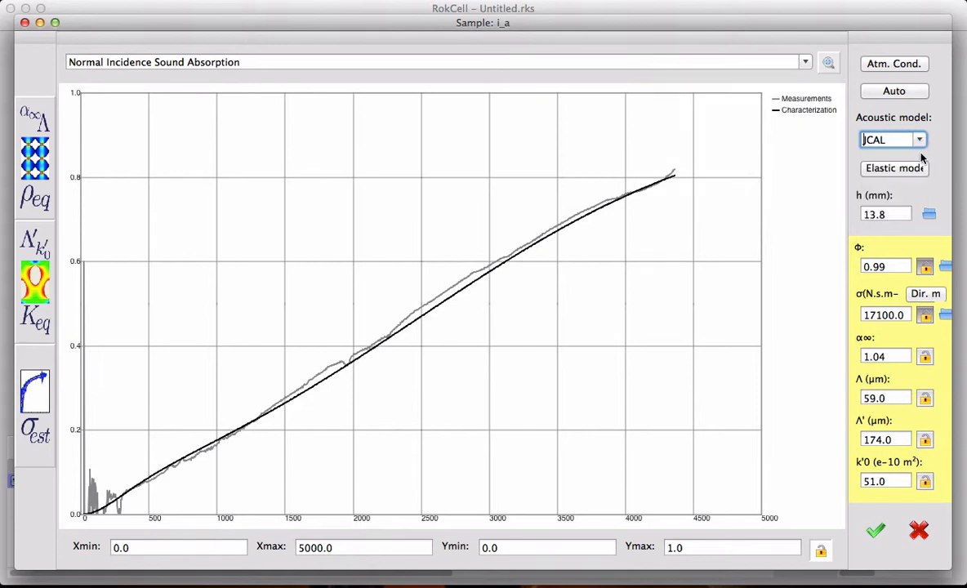
left_click(895, 168)
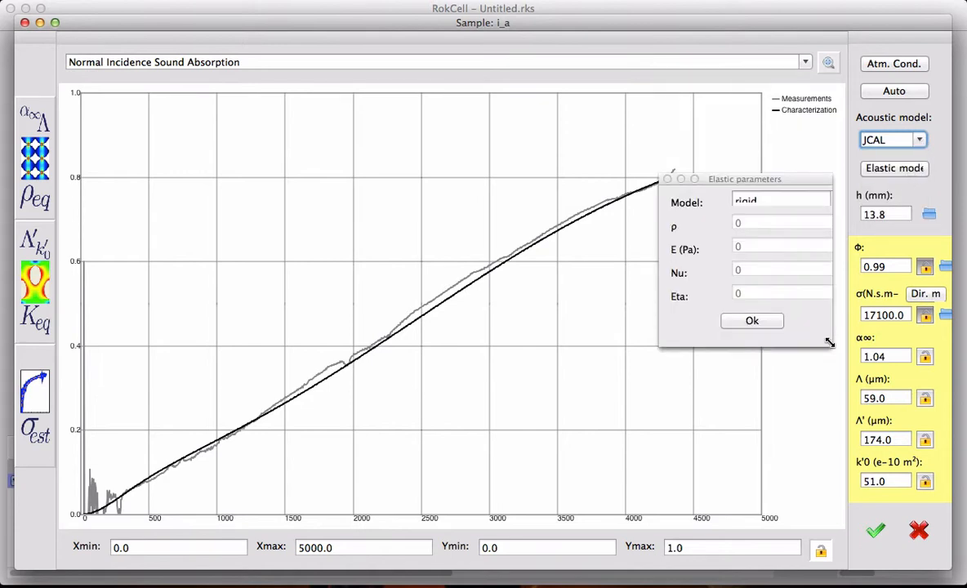
left_click_drag(830, 343, 918, 387)
left_click(837, 201)
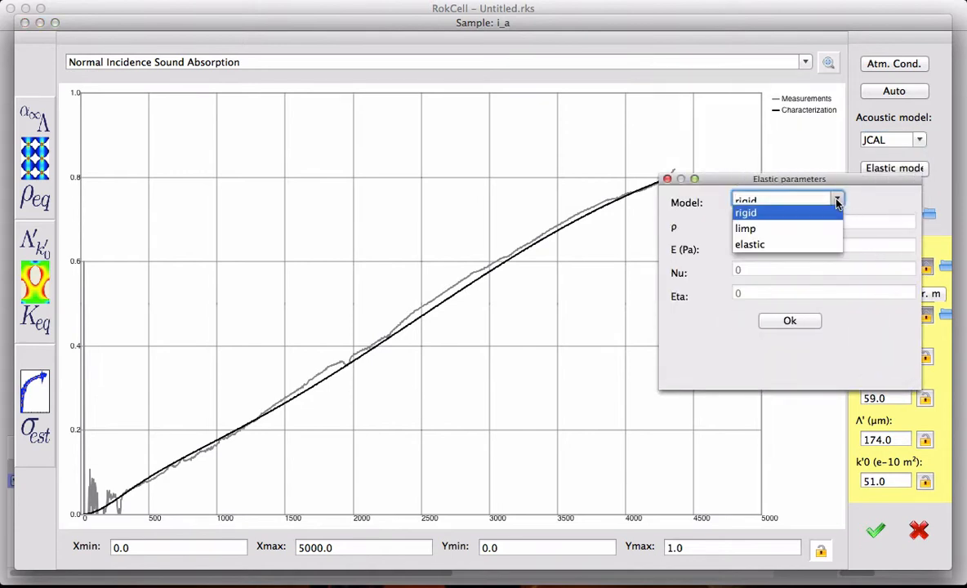
left_click(838, 202)
left_click(790, 320)
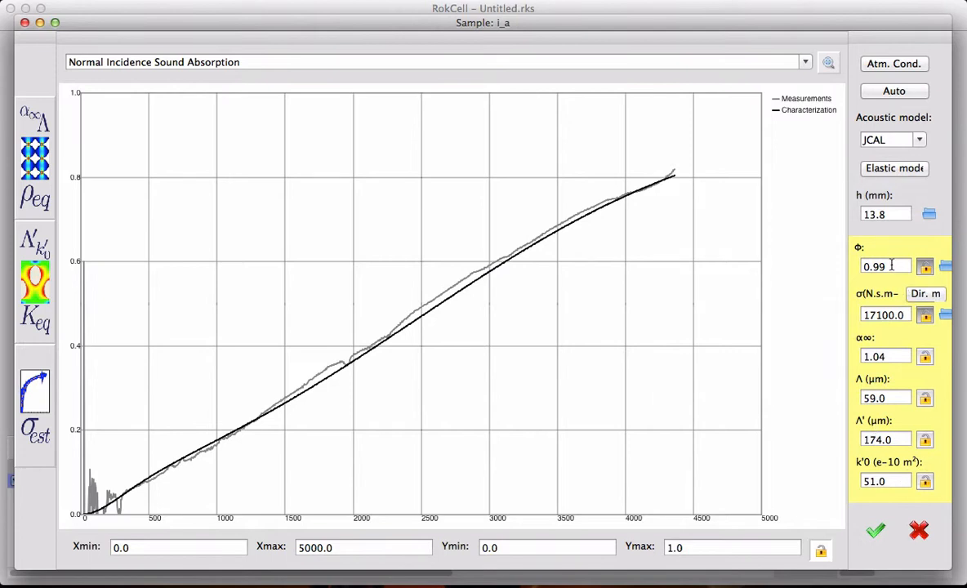
Step: Try a different porosity Φ for the sample and restore it to 0.99
left_click(895, 261)
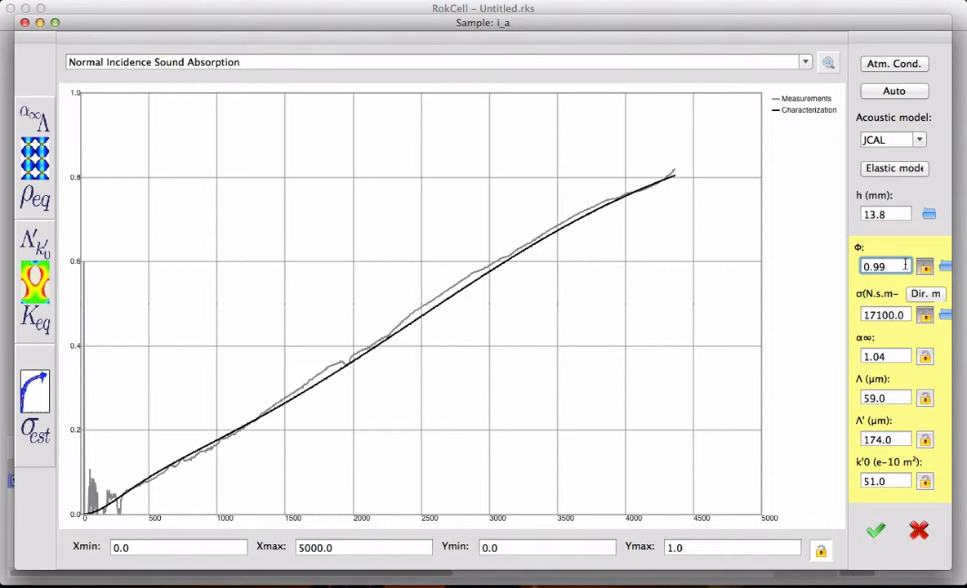
key("BackSpace")
type("8")
type("9")
key("Return")
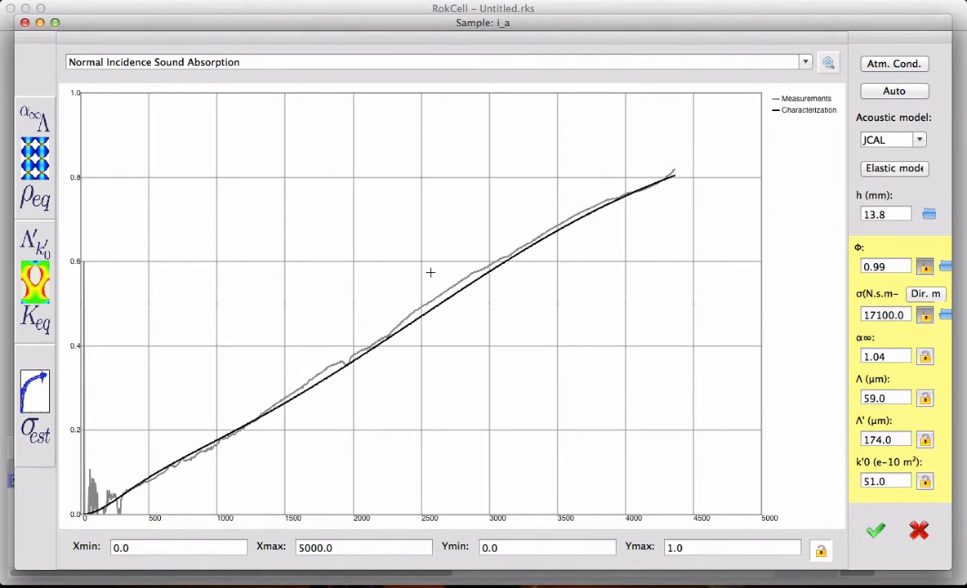
Step: Estimate the airflow resistivity from the imaginary dynamic density over about 150 to 4250 Hz, and close the estimation view
left_click(35, 391)
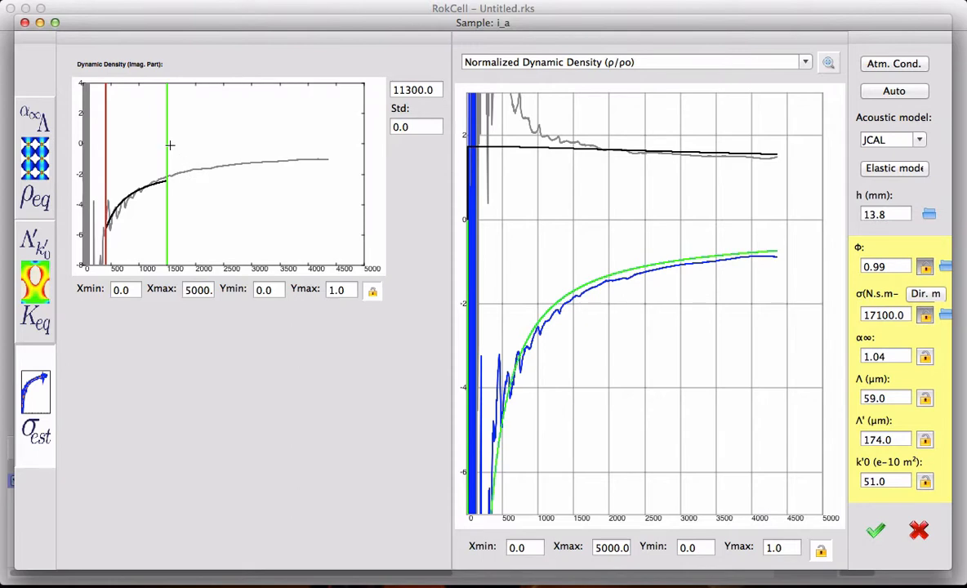
left_click_drag(166, 144, 323, 136)
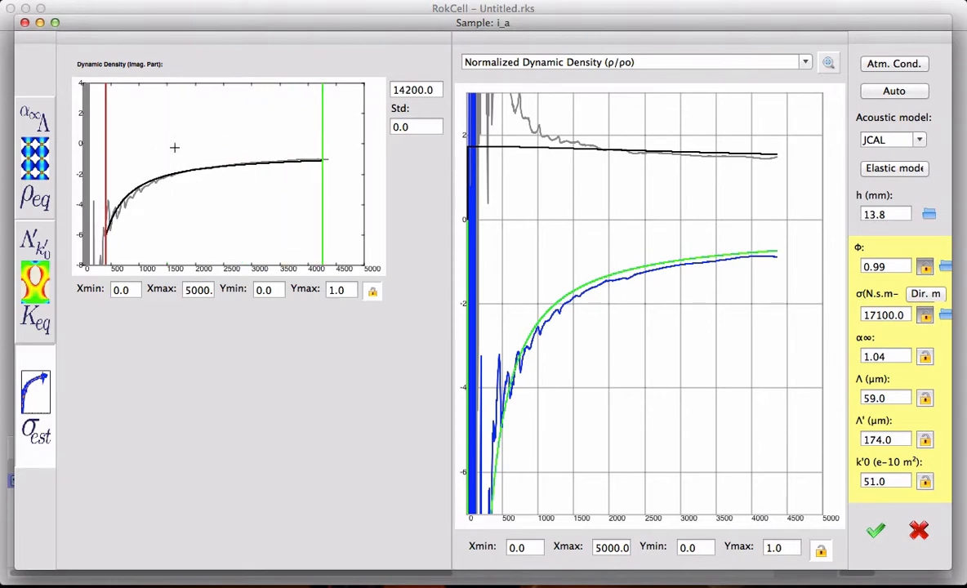
left_click_drag(106, 144, 96, 147)
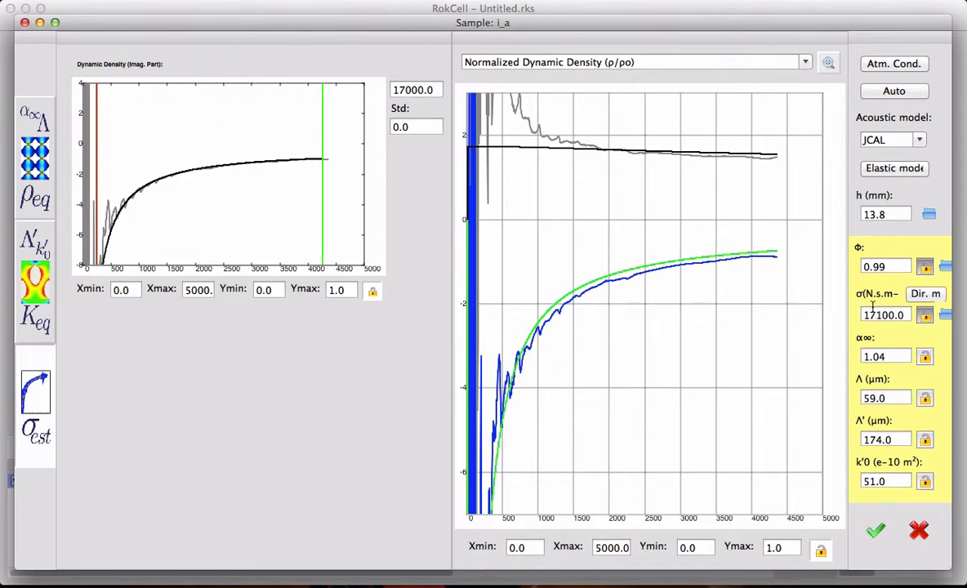
left_click(35, 380)
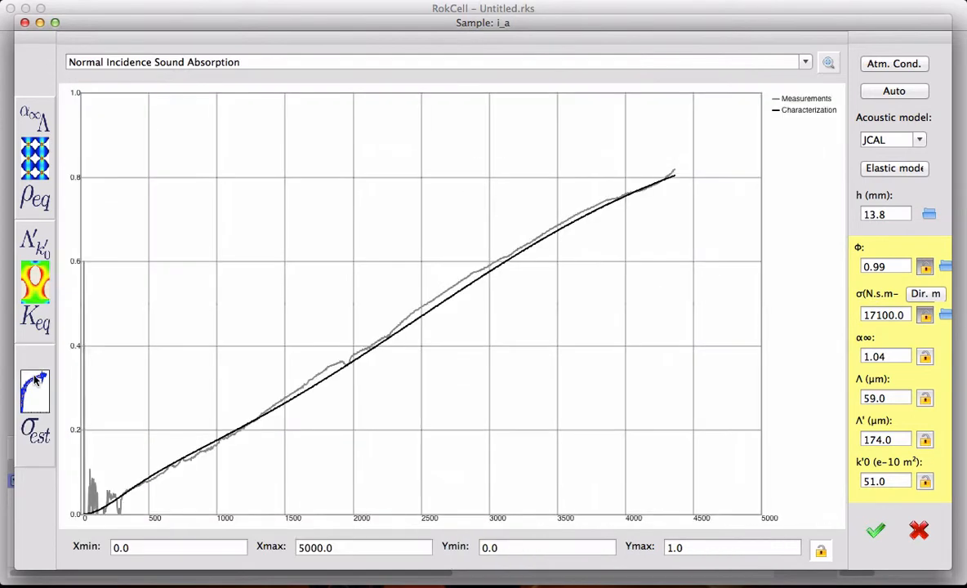
Step: Open the tortuosity and viscous characteristic length estimation, and limit the tortuosity frequency range to about 850 to 1700 Hz
left_click(37, 157)
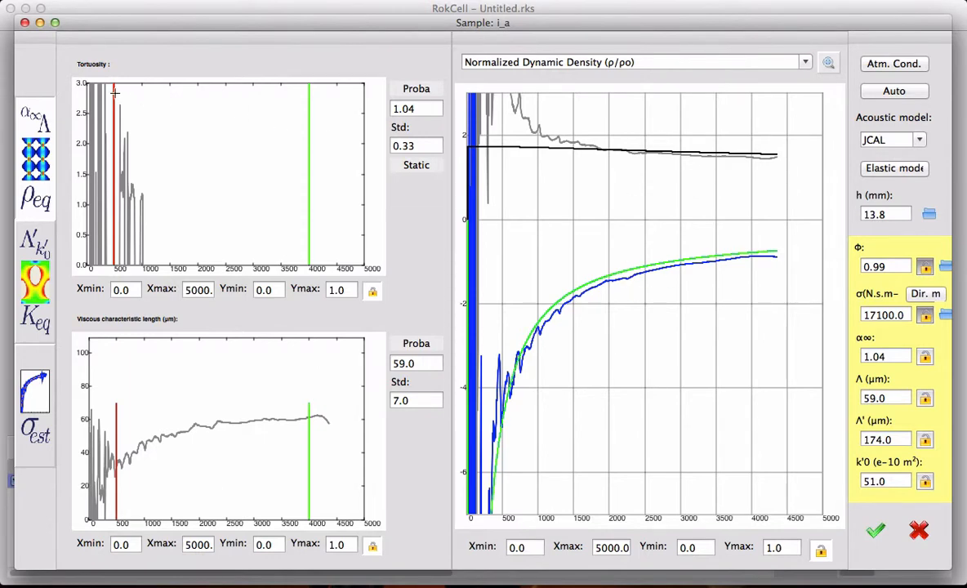
left_click_drag(114, 94, 137, 93)
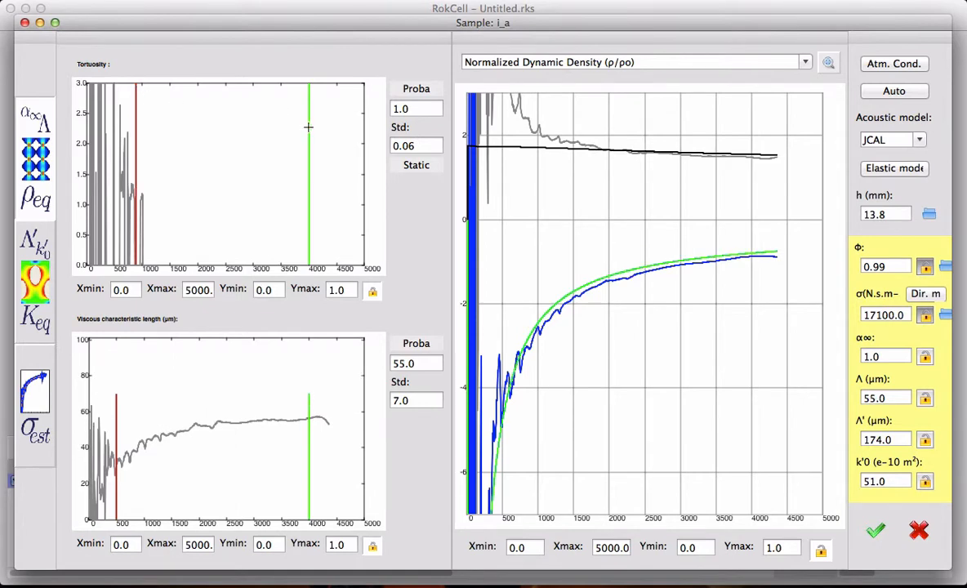
left_click_drag(309, 127, 184, 130)
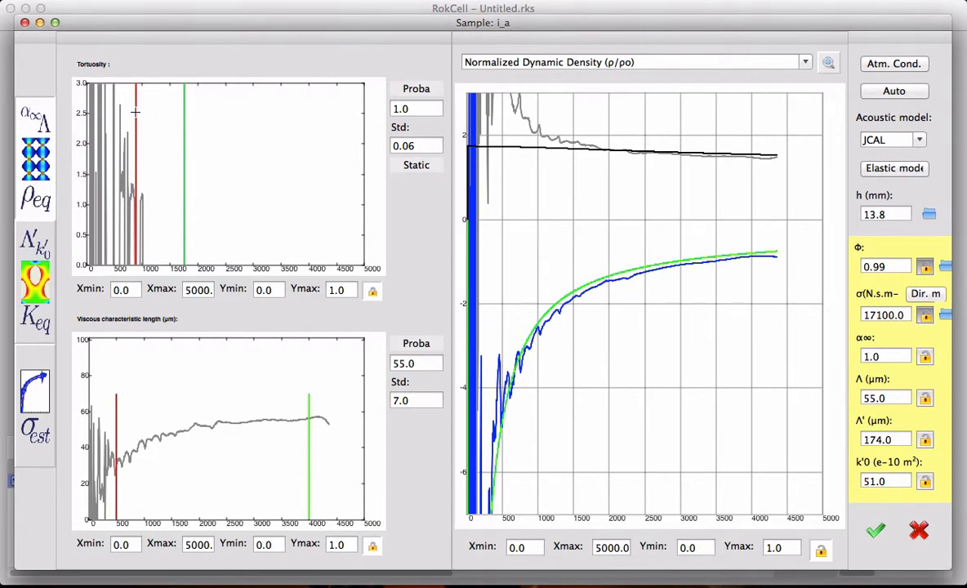
left_click_drag(135, 112, 137, 113)
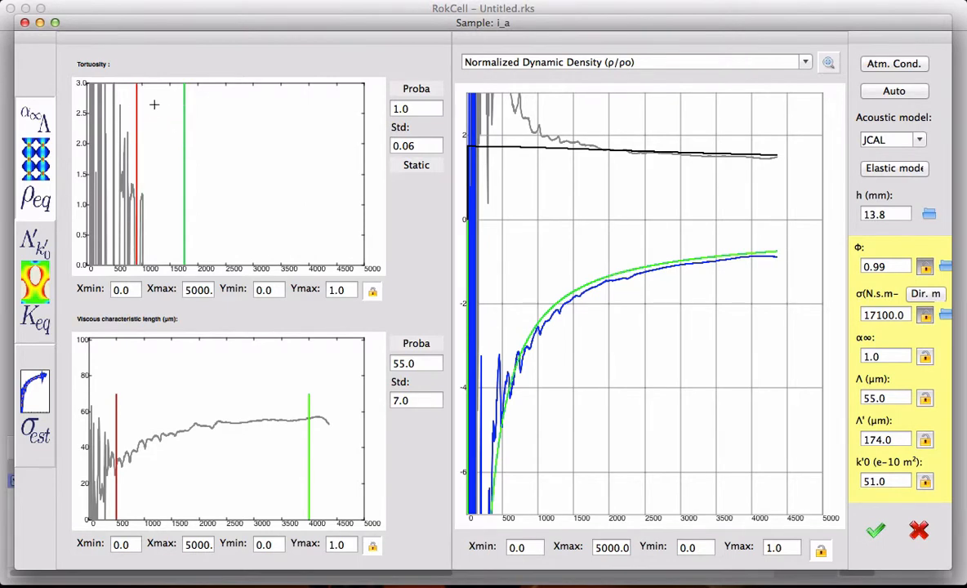
Step: Switch the tortuosity estimation to Mean for comparison and return it to Proba
left_click(417, 90)
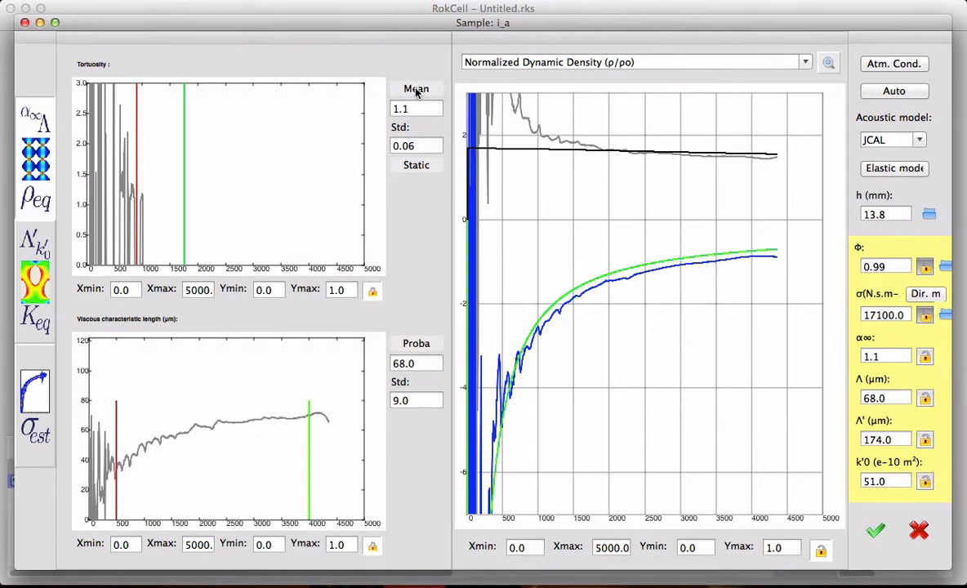
left_click(416, 90)
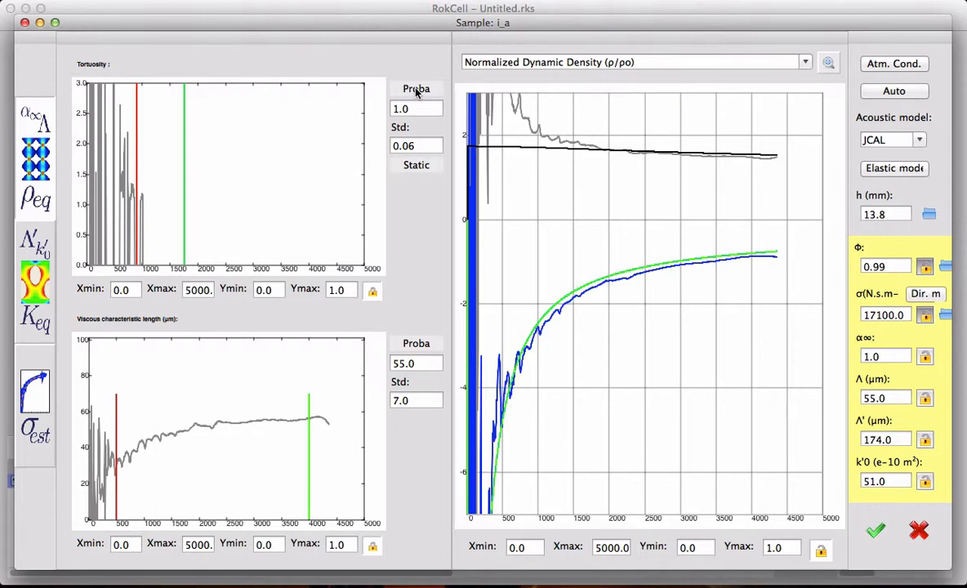
left_click(138, 119)
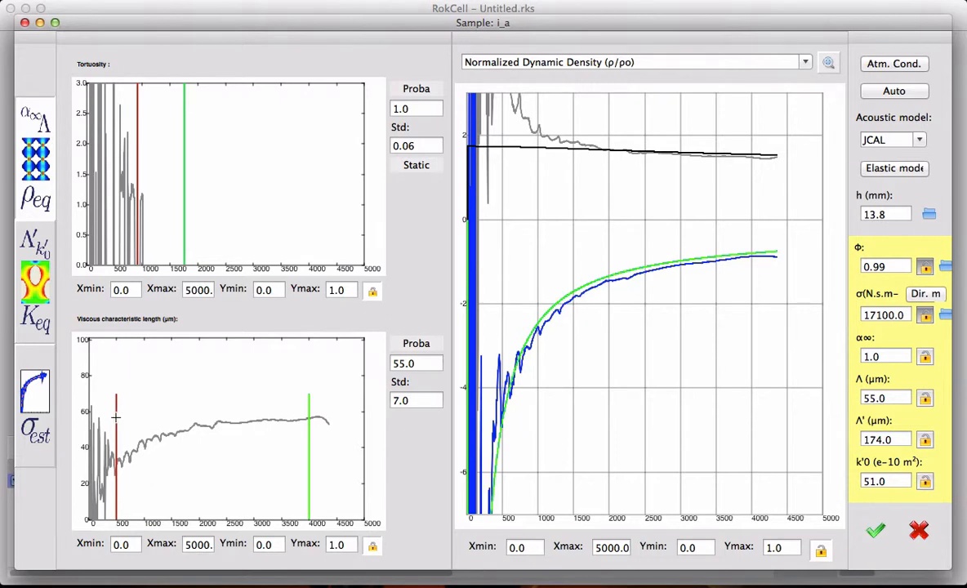
Step: Raise the lower frequency limit of the viscous characteristic length estimation to about 1650 Hz, and close the estimation view
left_click_drag(116, 418, 190, 414)
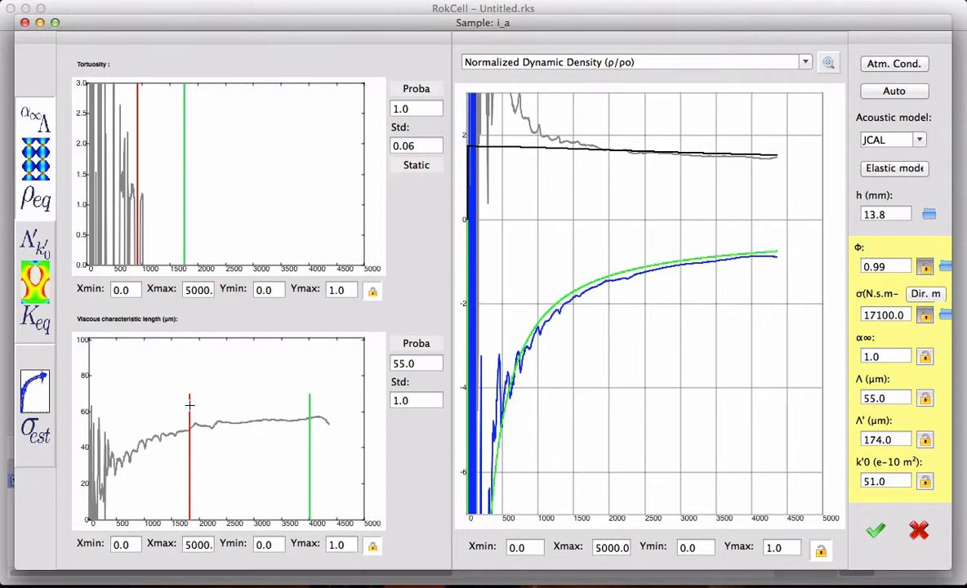
left_click_drag(189, 403, 181, 403)
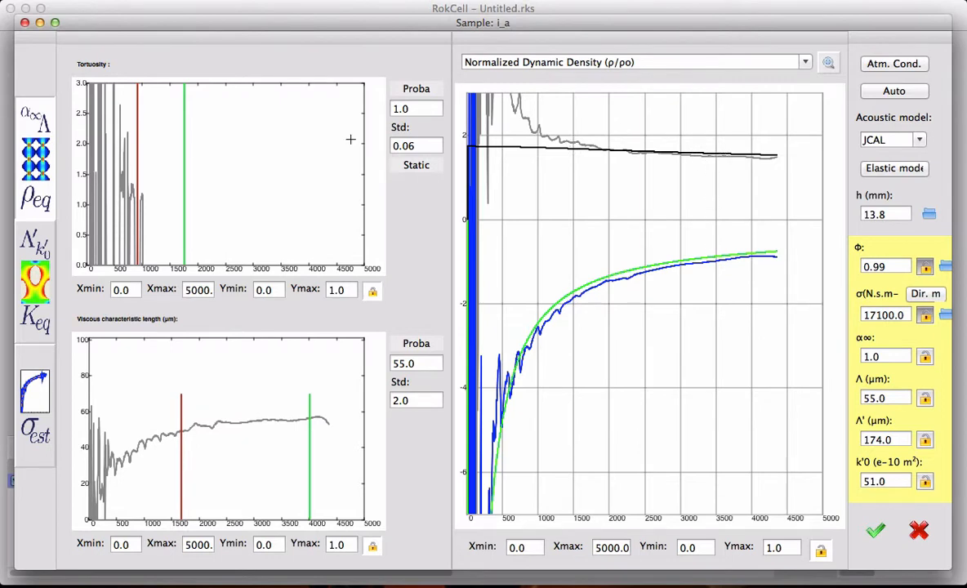
left_click(33, 133)
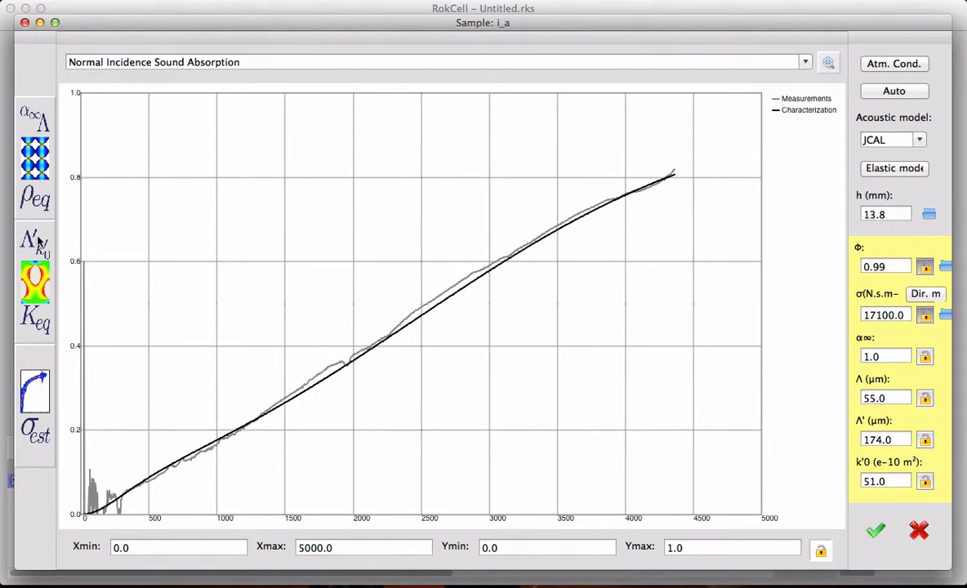
Step: In the thermal parameter estimation, limit the thermal characteristic length range to about 850 to 3750 Hz and the thermal permeability's upper frequency to about 1650 Hz
left_click(34, 251)
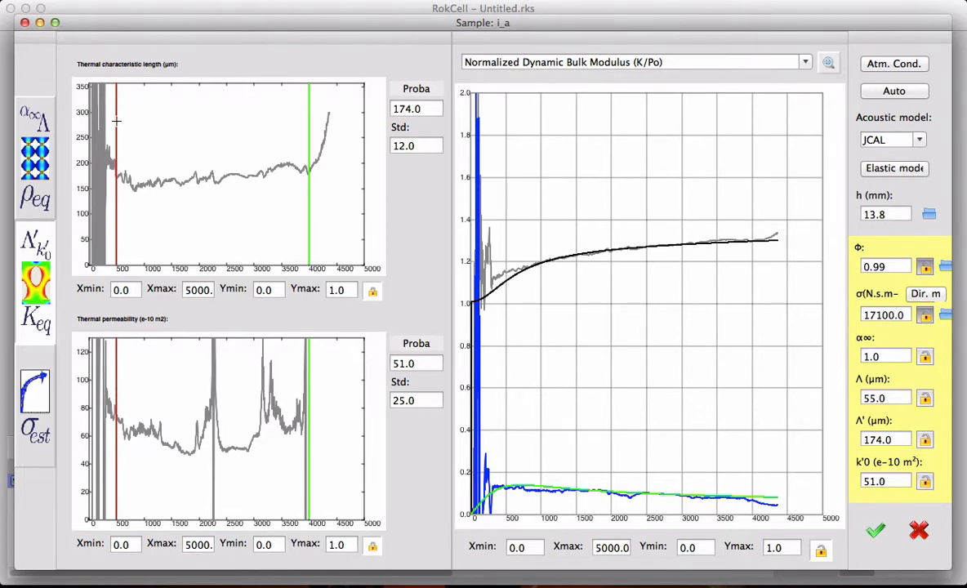
left_click_drag(116, 120, 135, 121)
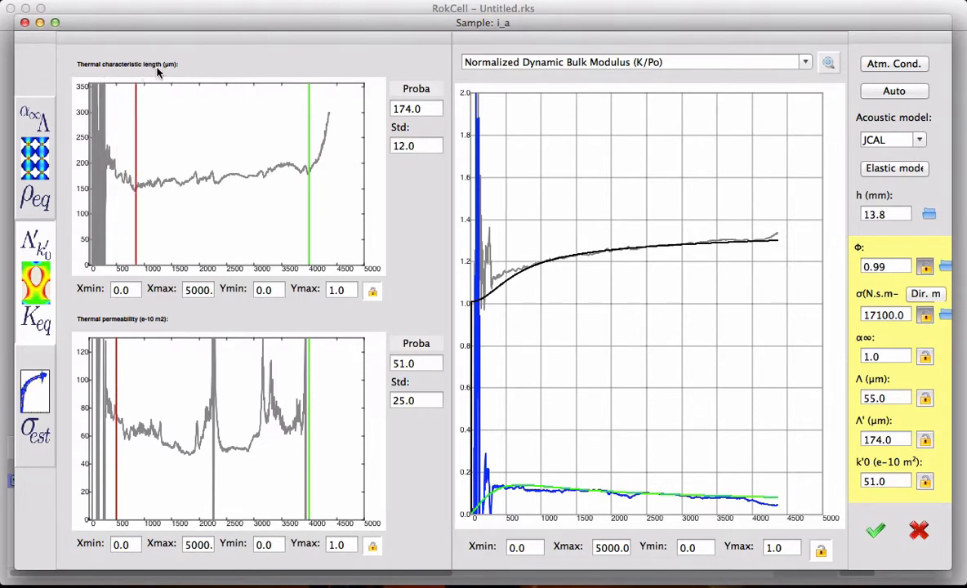
left_click_drag(309, 138, 296, 140)
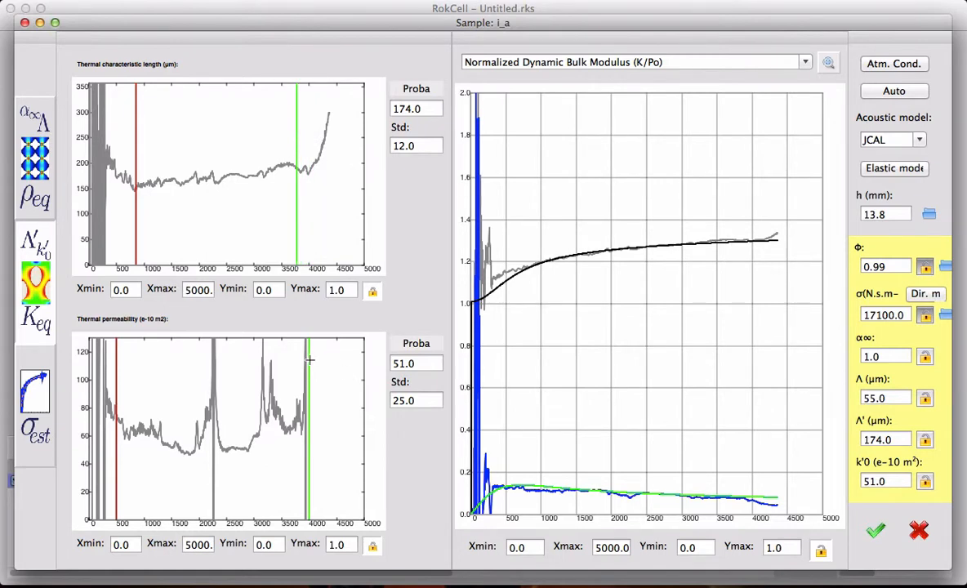
left_click_drag(310, 360, 181, 364)
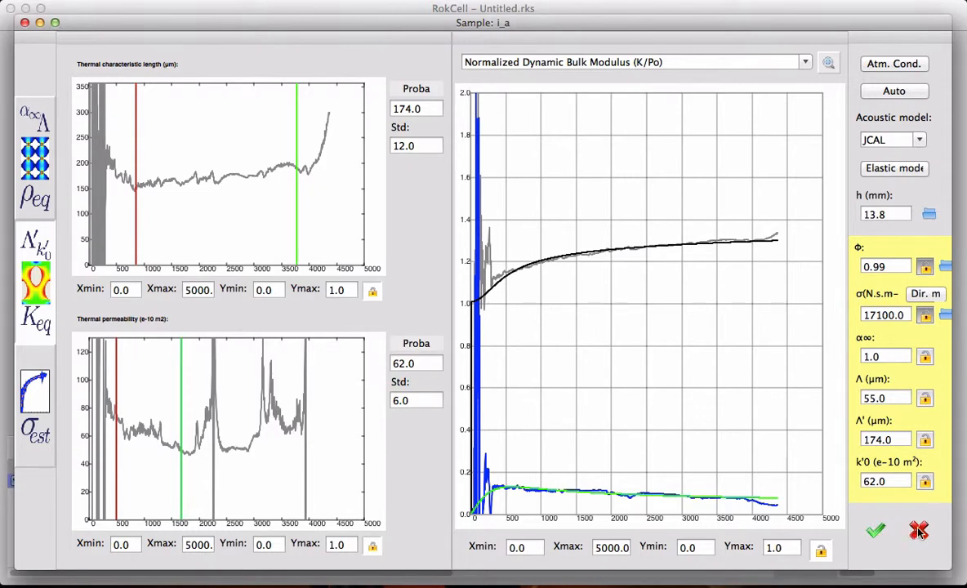
Step: Validate the sample's characterization and save the project as material.rks in the tmp folder, replacing the existing file
left_click(876, 531)
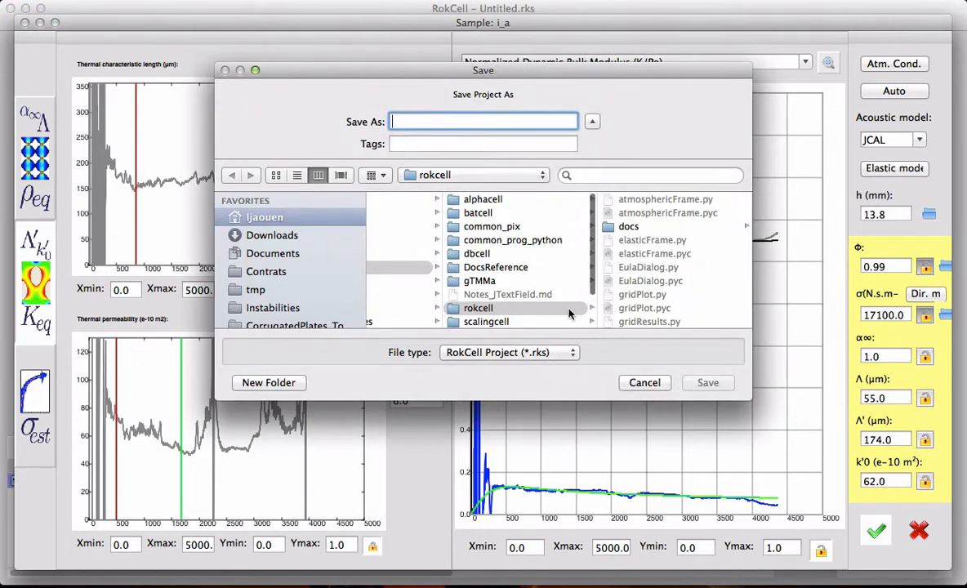
left_click(249, 289)
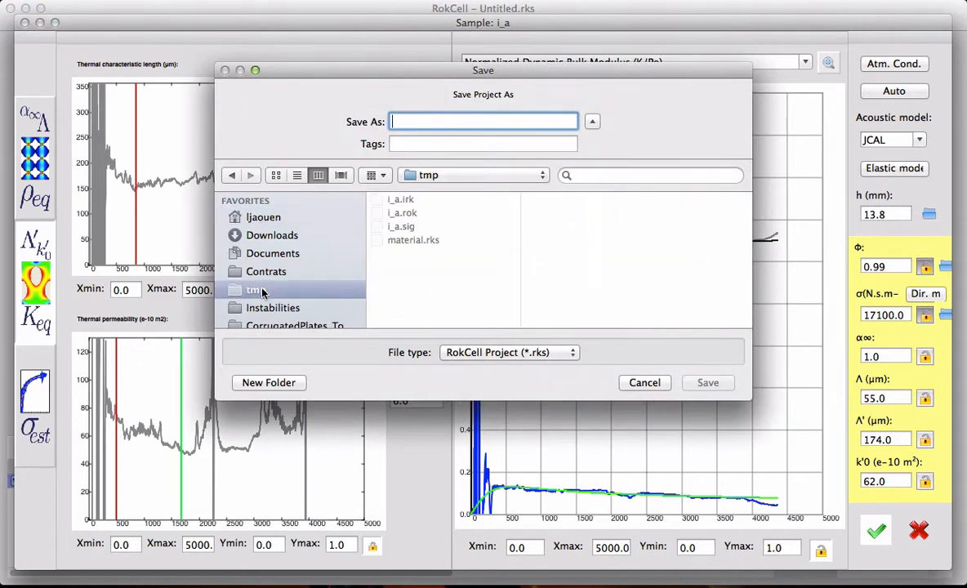
left_click(410, 239)
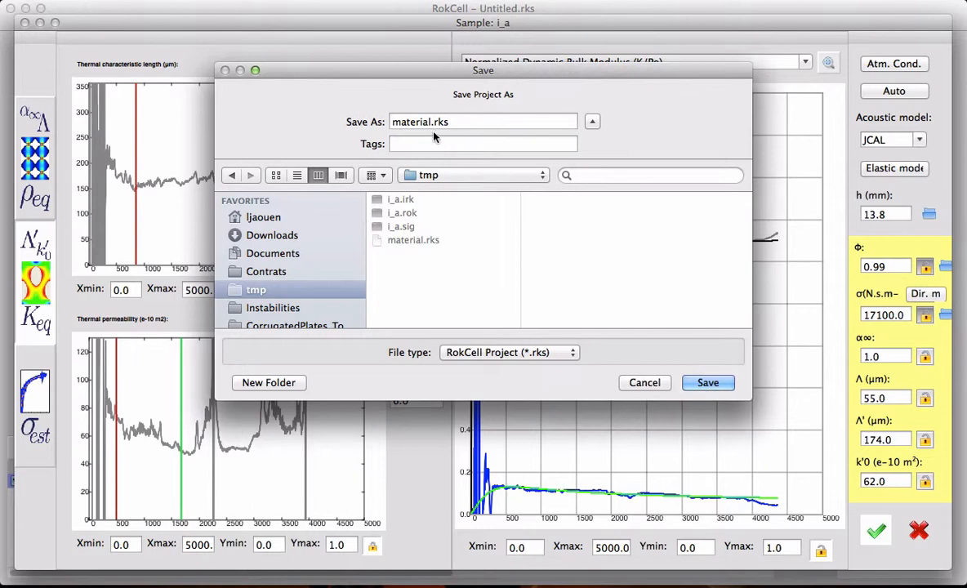
left_click(707, 384)
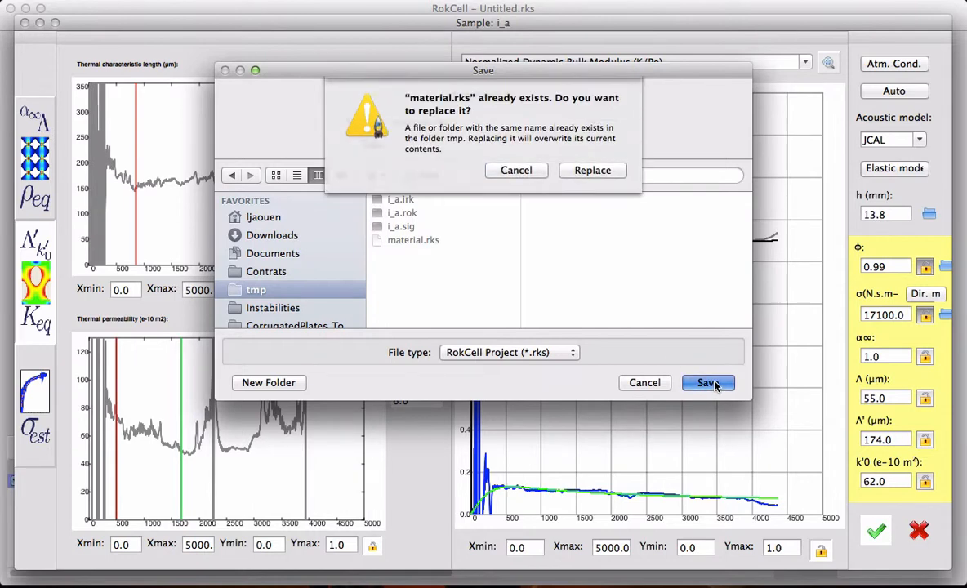
left_click(600, 168)
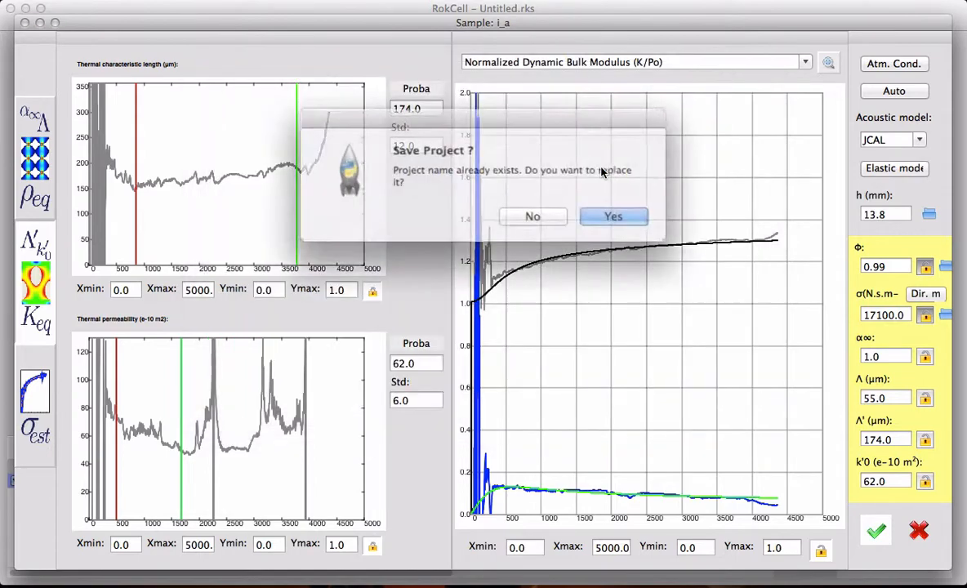
left_click(595, 212)
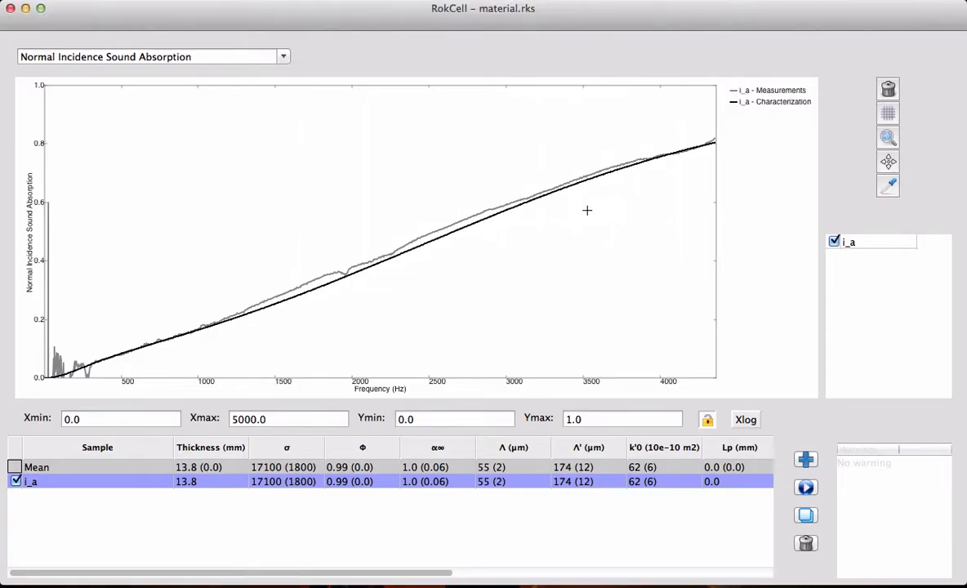